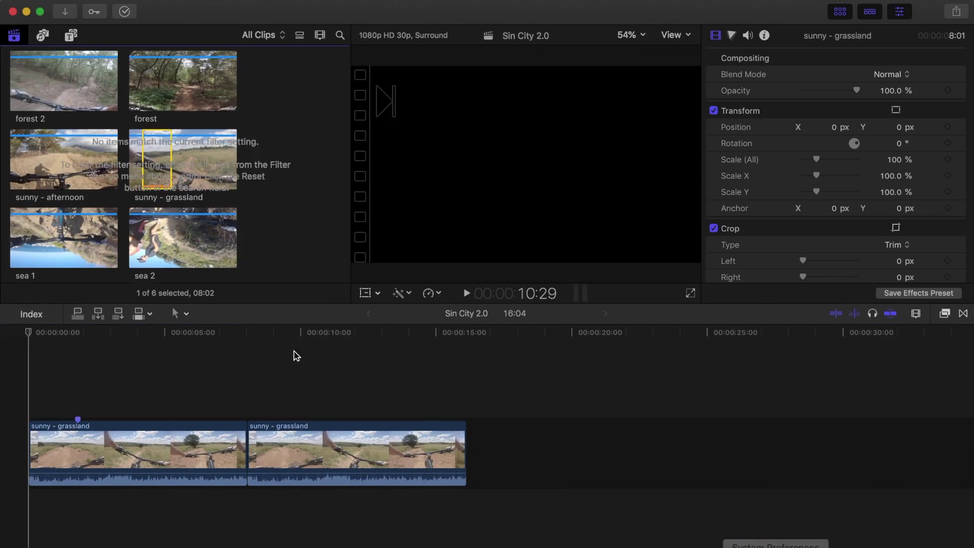
Bring up the Sin City 2.0 project with its two sunny - grassland clips in the timeline
left_click(79, 360)
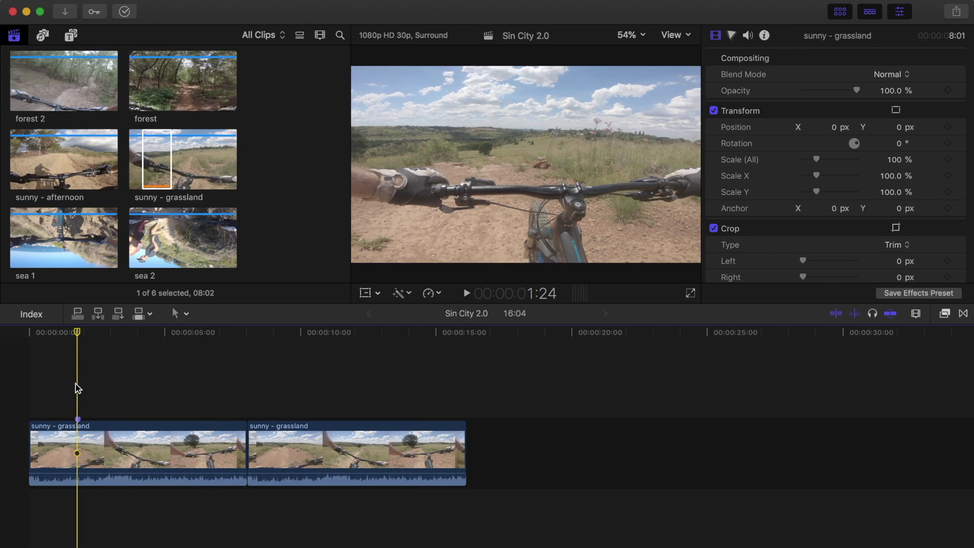
Select the first sunny - grassland clip, hide the Browser and open the Video Scopes
left_click(79, 431)
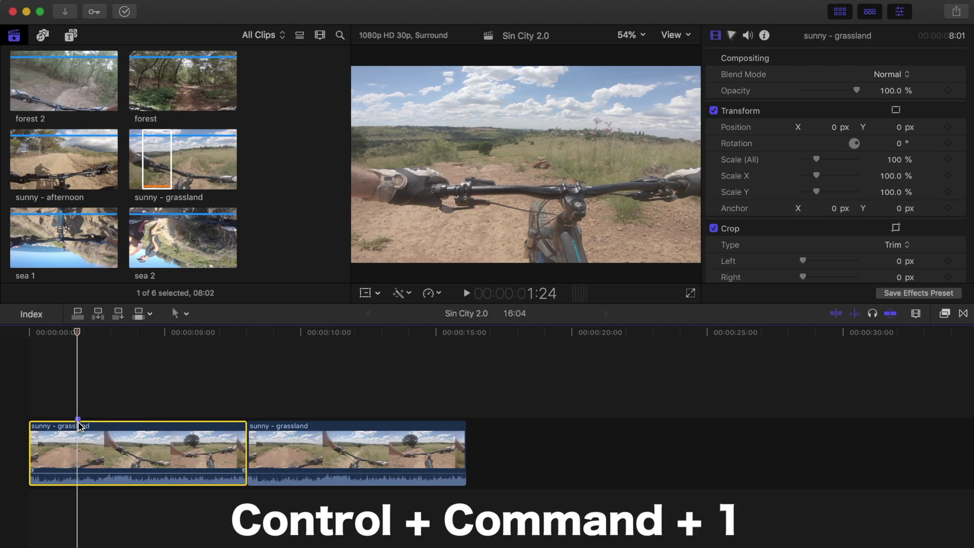
key("ctrl+super+1")
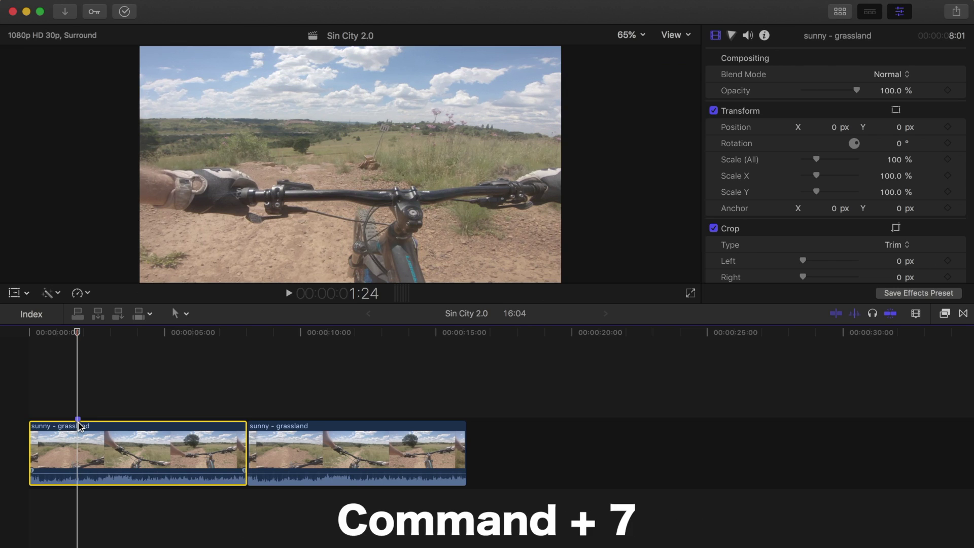
key("super+7")
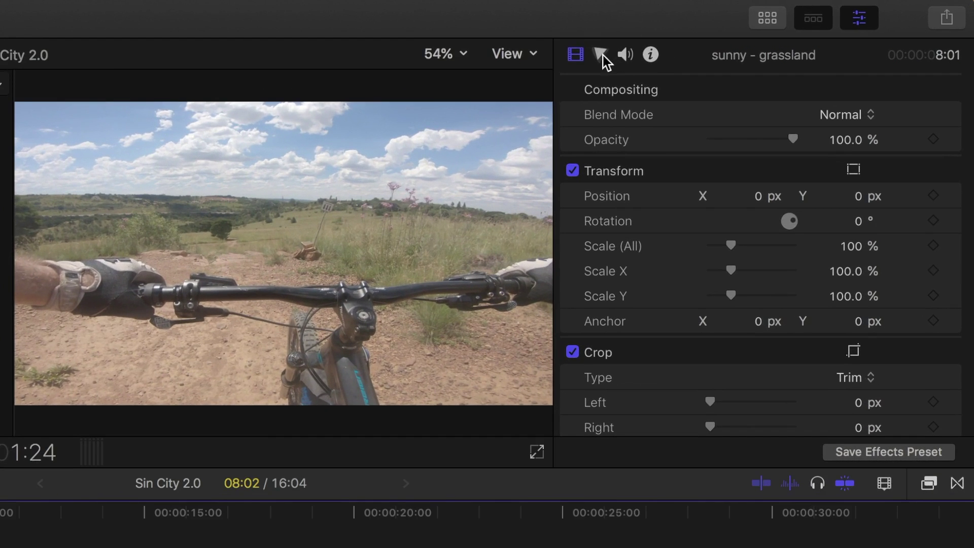
Apply a Color Curves correction to the clip in the Color inspector and review its curves
left_click(602, 54)
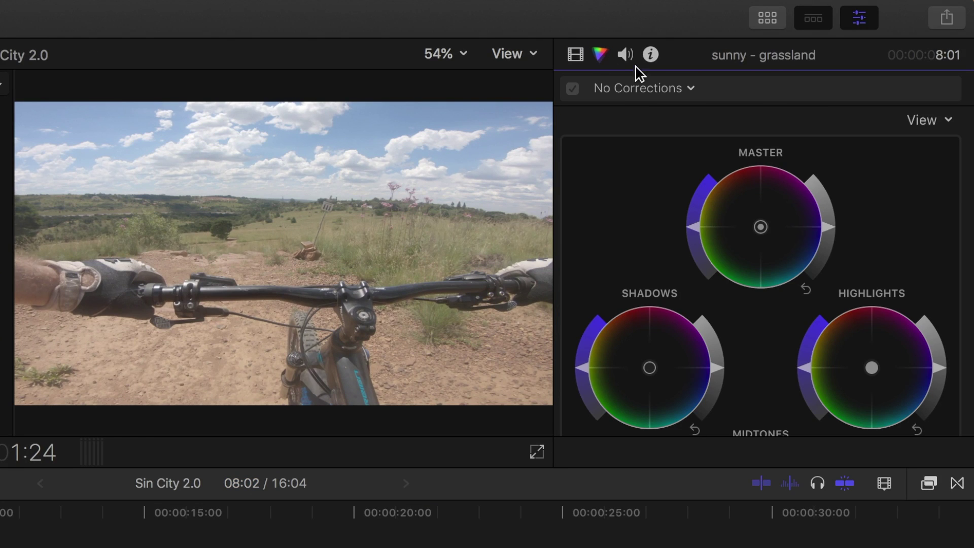
left_click(690, 90)
left_click(684, 166)
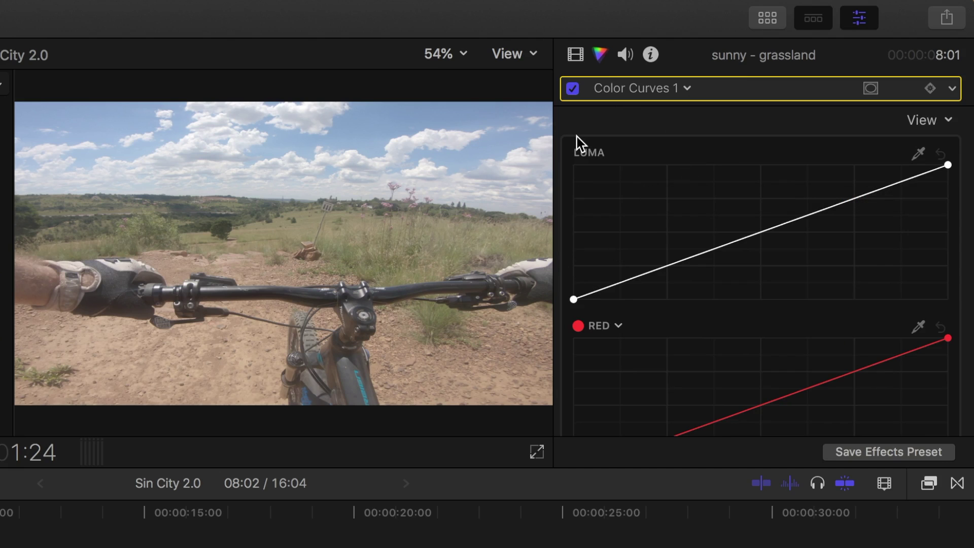
scroll(672, 236, "down", 5)
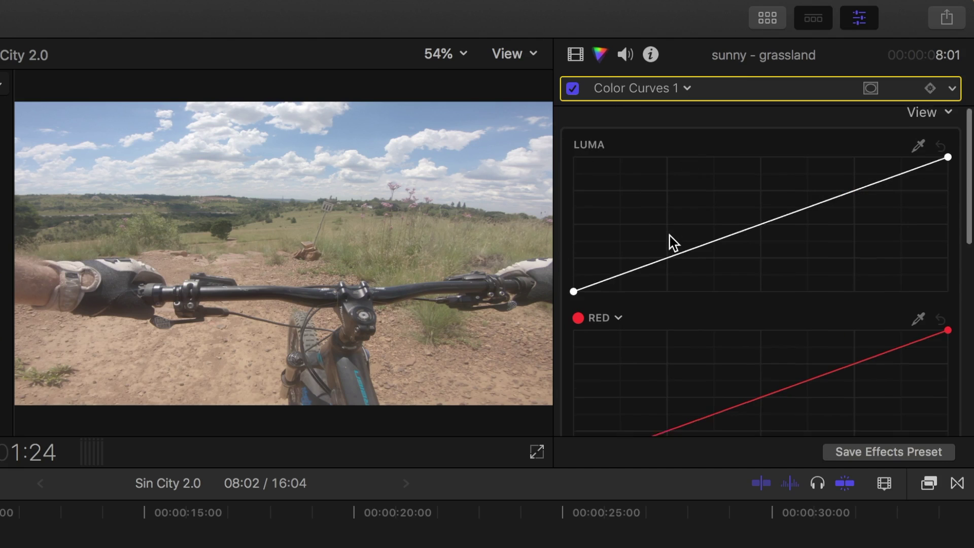
scroll(669, 236, "down", 10)
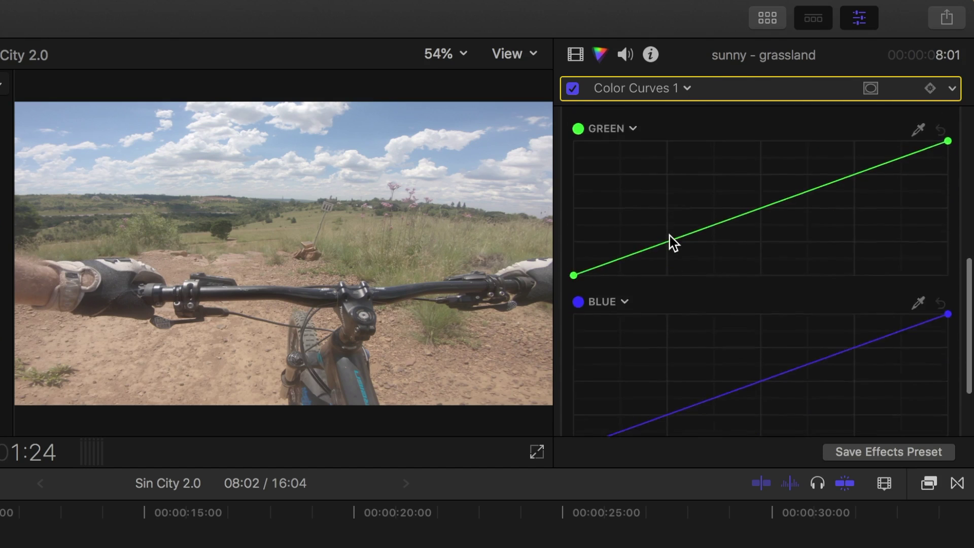
scroll(669, 236, "up", 15)
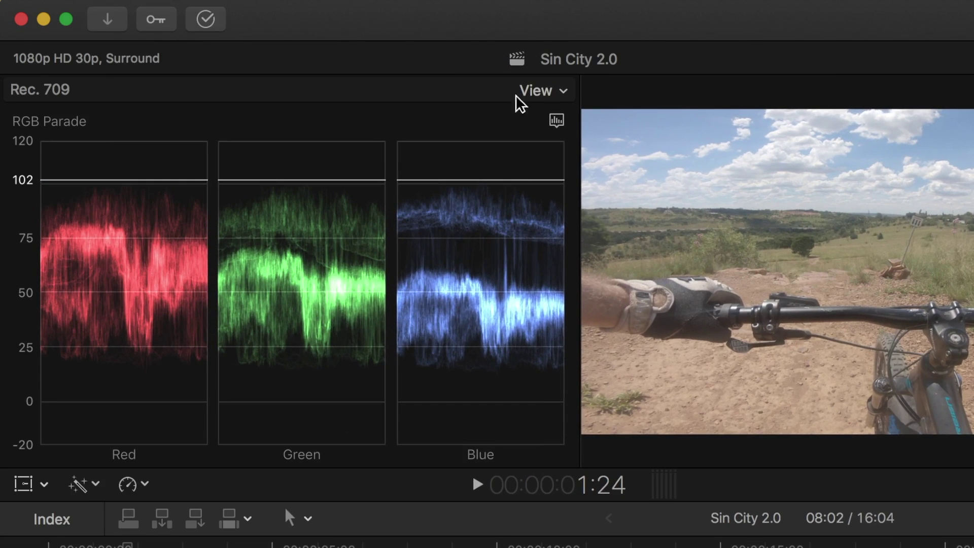
Change the Video Scopes display from RGB Parade to a Luma waveform
left_click(153, 111)
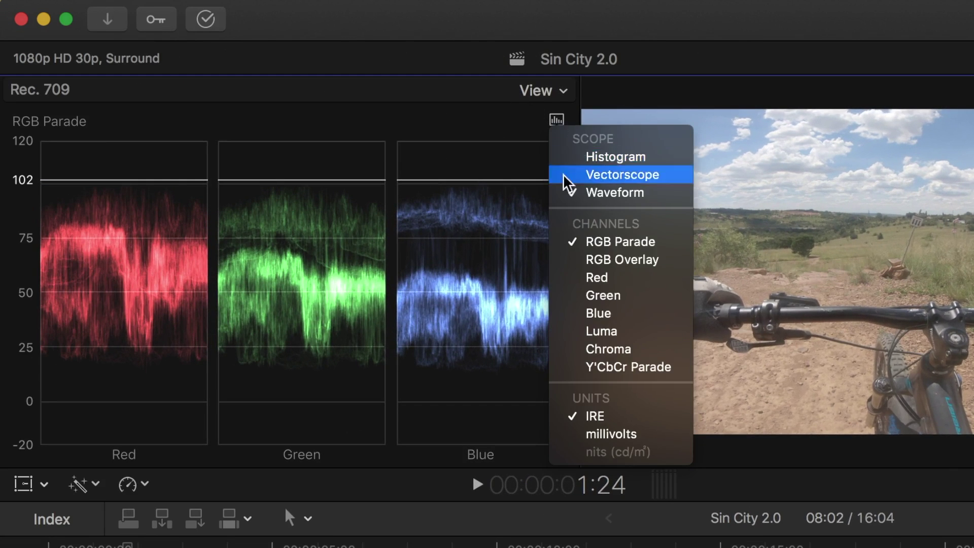
left_click(620, 332)
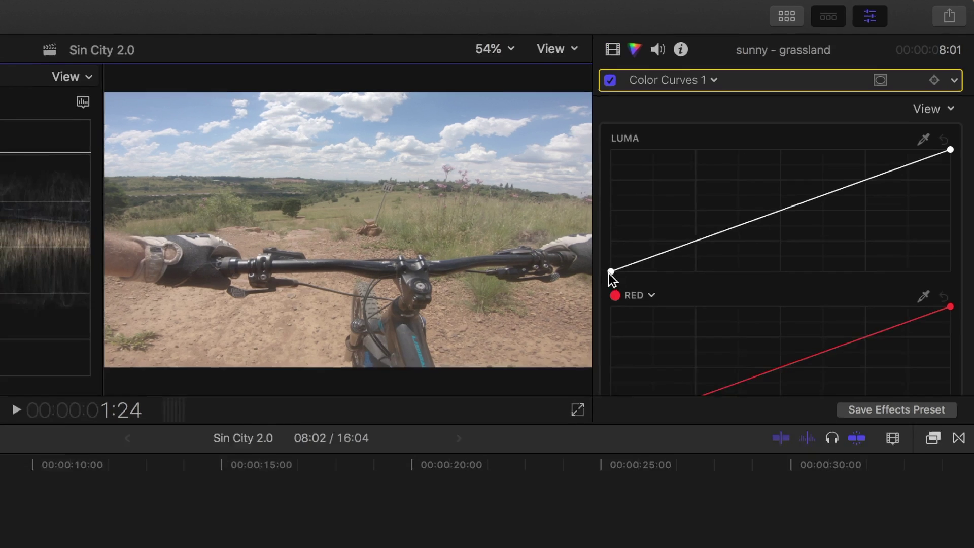
Build a Luma S-curve: black point right, white point left, mid and upper points raised
left_click(571, 301)
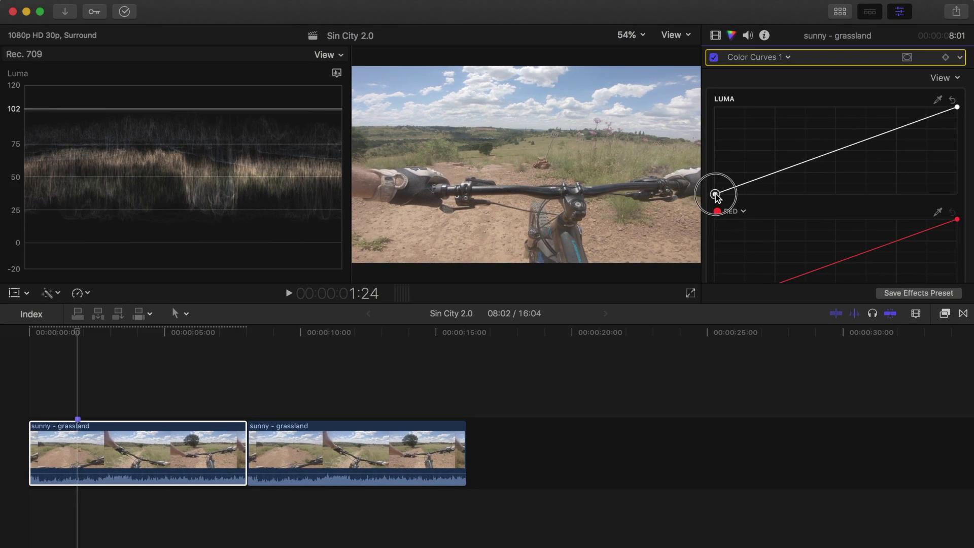
left_click_drag(718, 195, 733, 196)
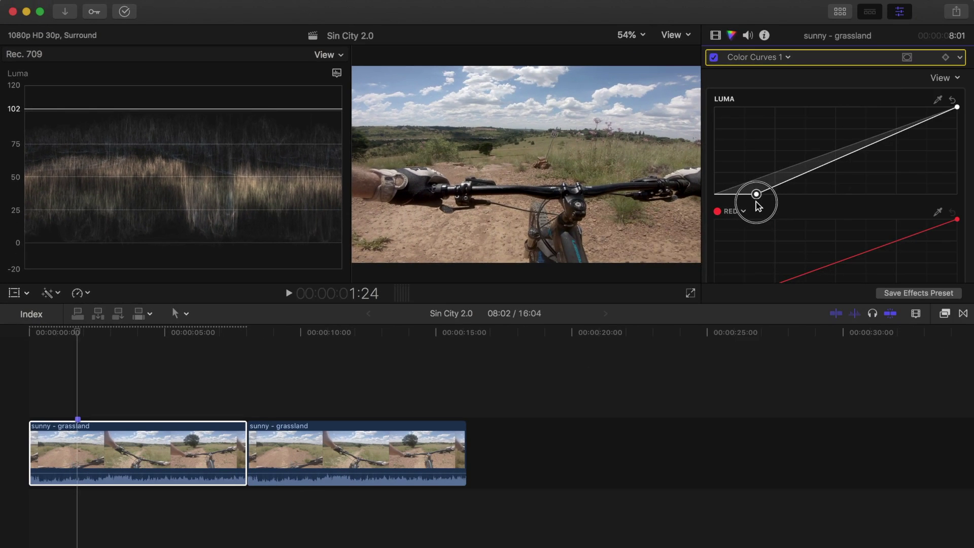
left_click_drag(754, 200, 757, 202)
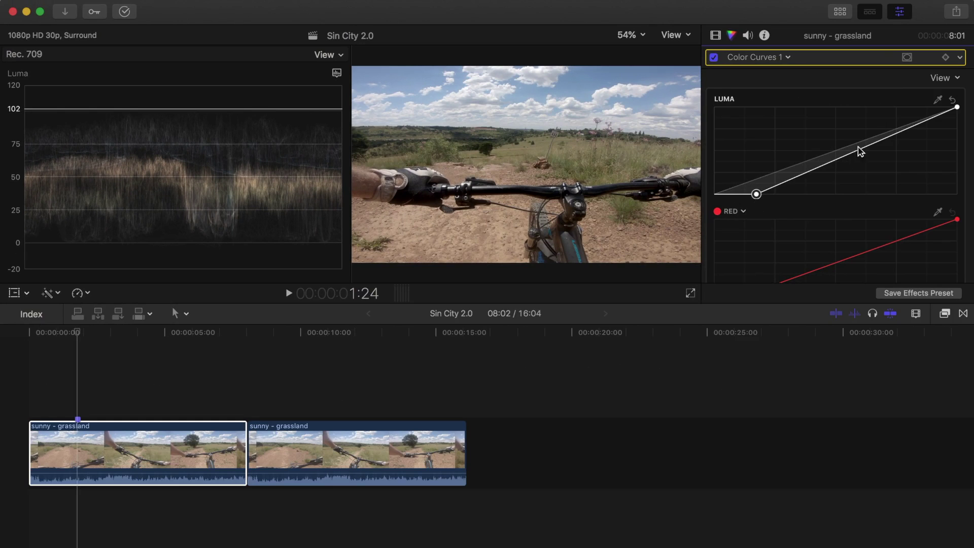
left_click(957, 108)
left_click_drag(957, 107, 932, 108)
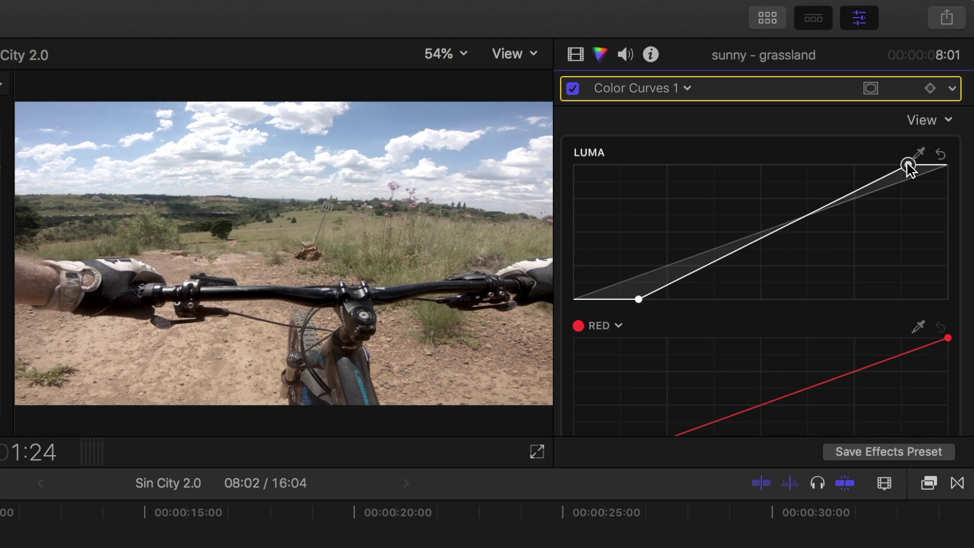
mouse_move(715, 265)
left_mouse_down()
mouse_move(713, 239)
mouse_move(718, 271)
left_mouse_up()
left_click(825, 212)
left_click_drag(825, 212, 817, 199)
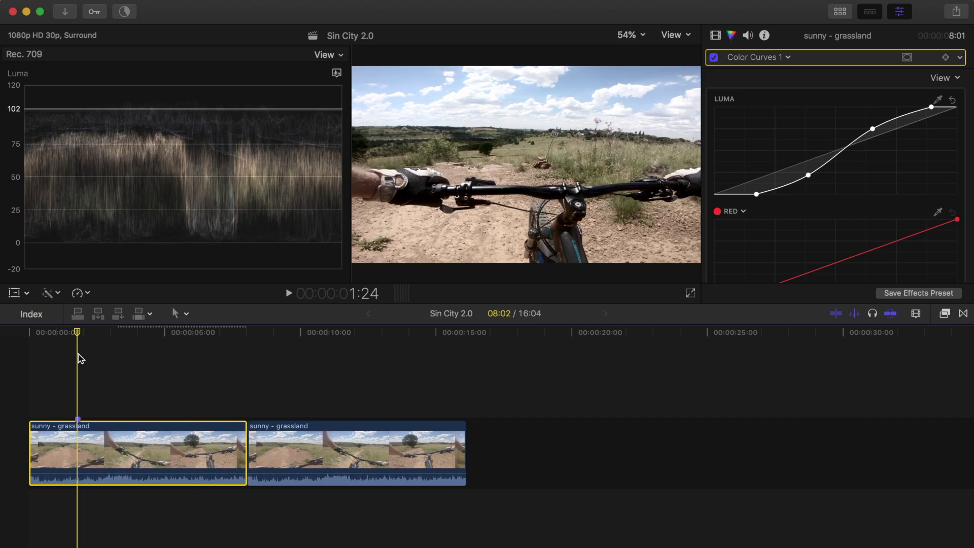
Switch the Video Scopes back to the RGB Parade
scroll(903, 174, "down", 8)
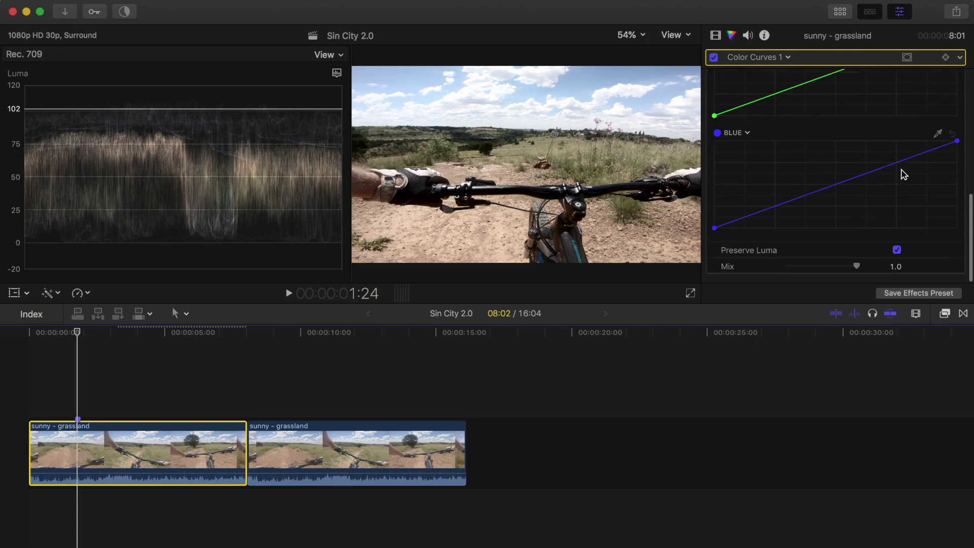
left_click(337, 74)
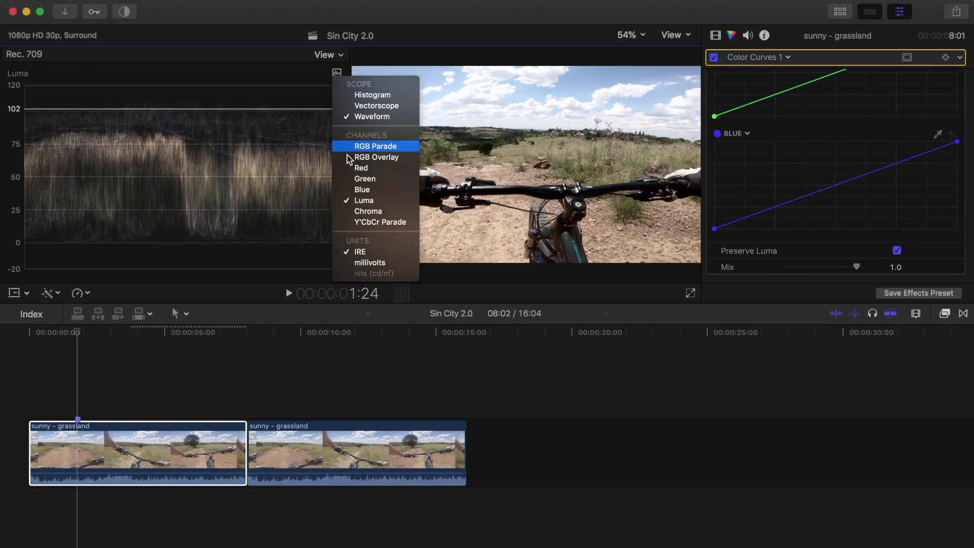
left_click(358, 146)
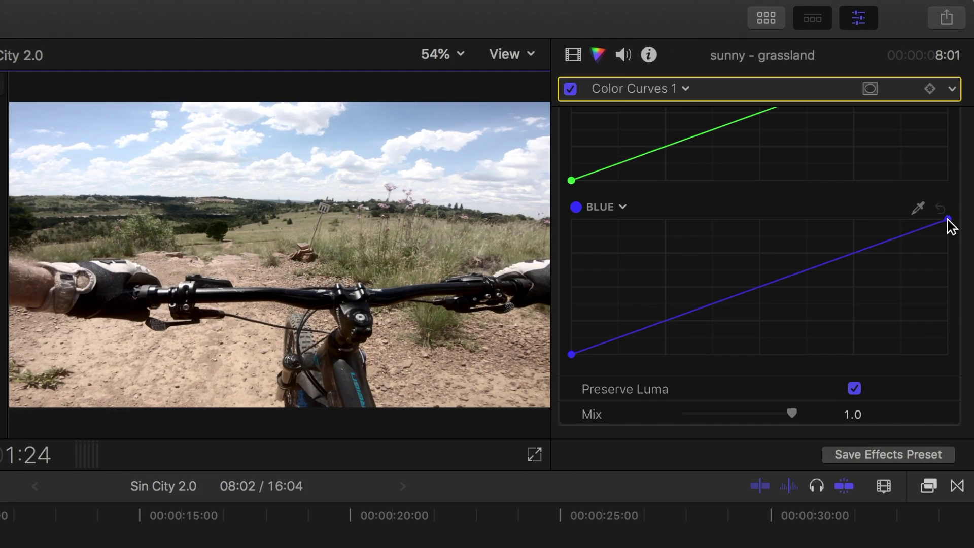
Reset the Blue curve, anchor its middle, and lift its upper part for a bluer sky
left_click_drag(948, 222, 884, 221)
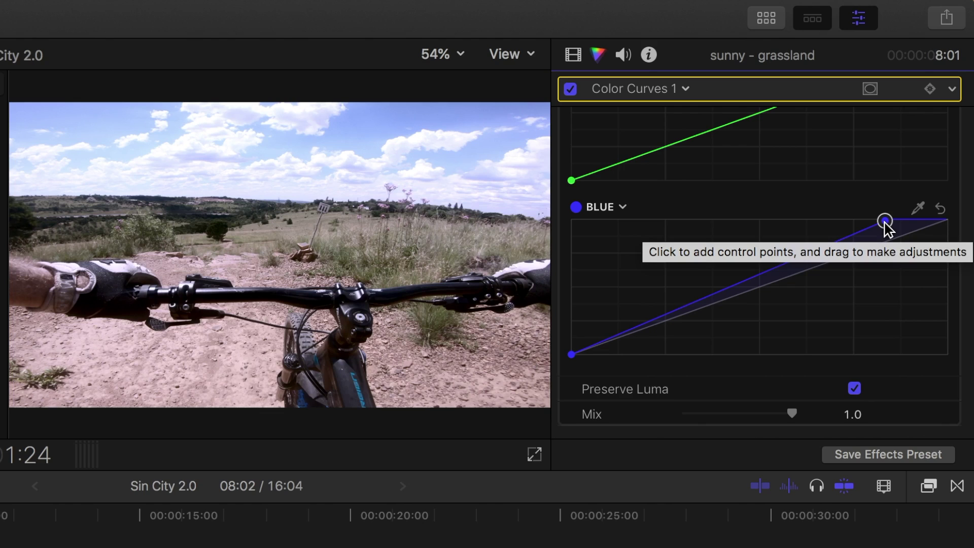
left_click(939, 208)
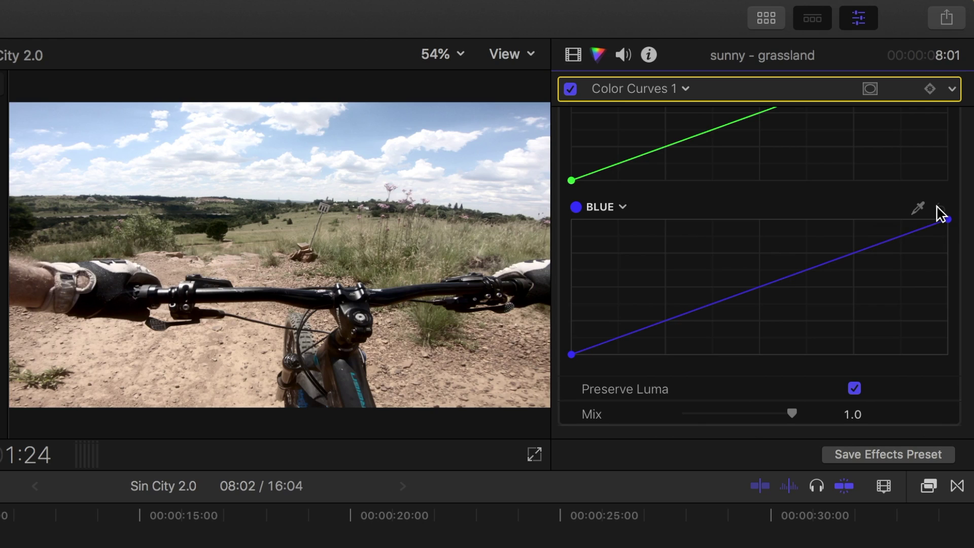
left_click(812, 268)
left_click_drag(873, 246, 870, 230)
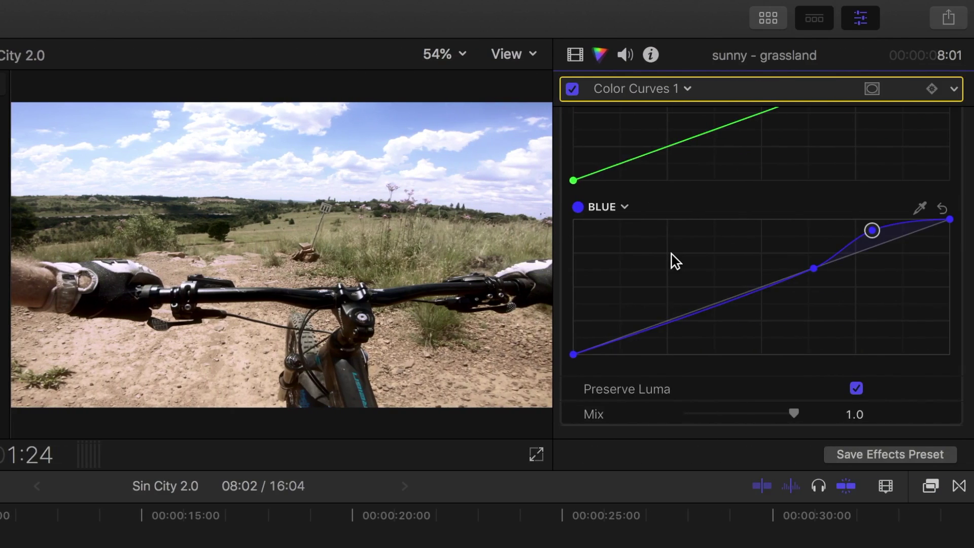
Add anchor points on the Green curve and slightly raise its midpoint to green the grass
scroll(675, 262, "up", 3)
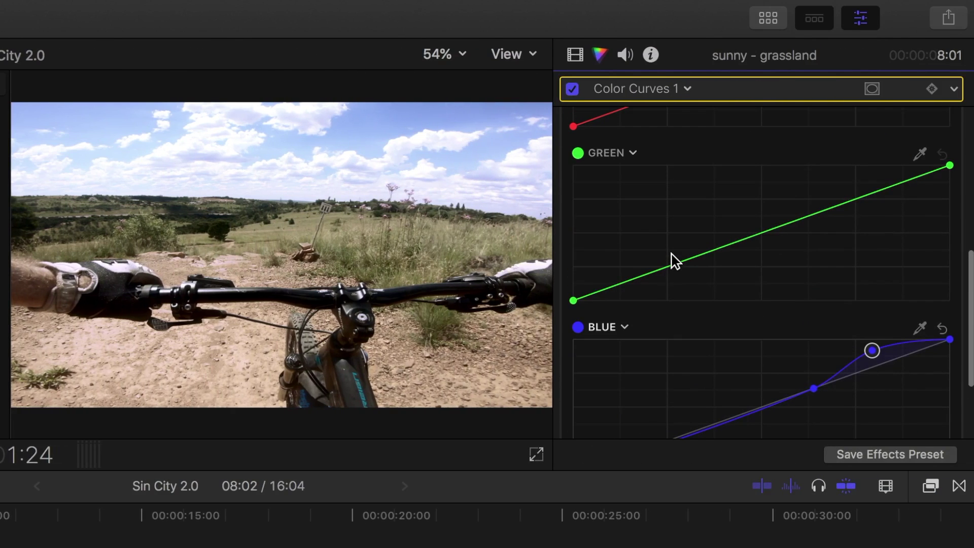
left_click(765, 232)
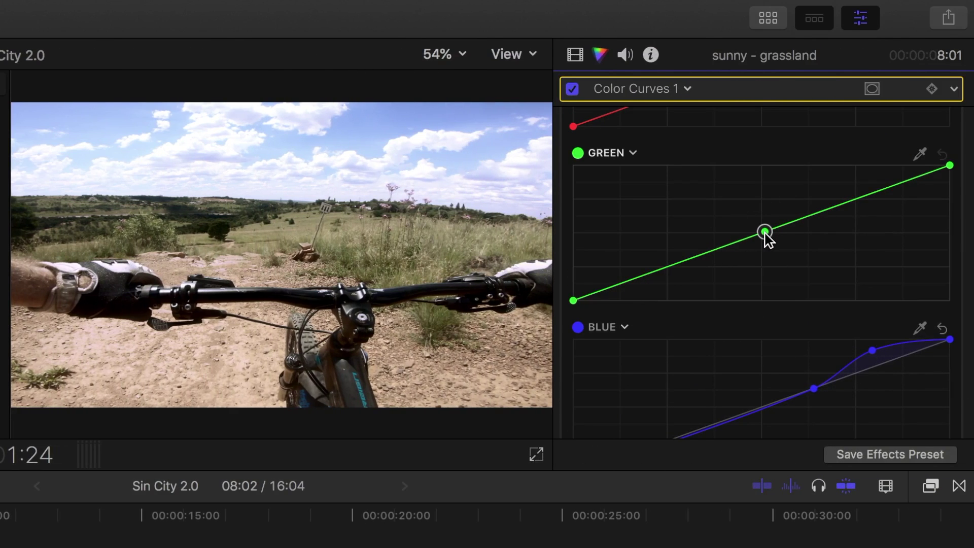
left_click(839, 205)
left_click(688, 260)
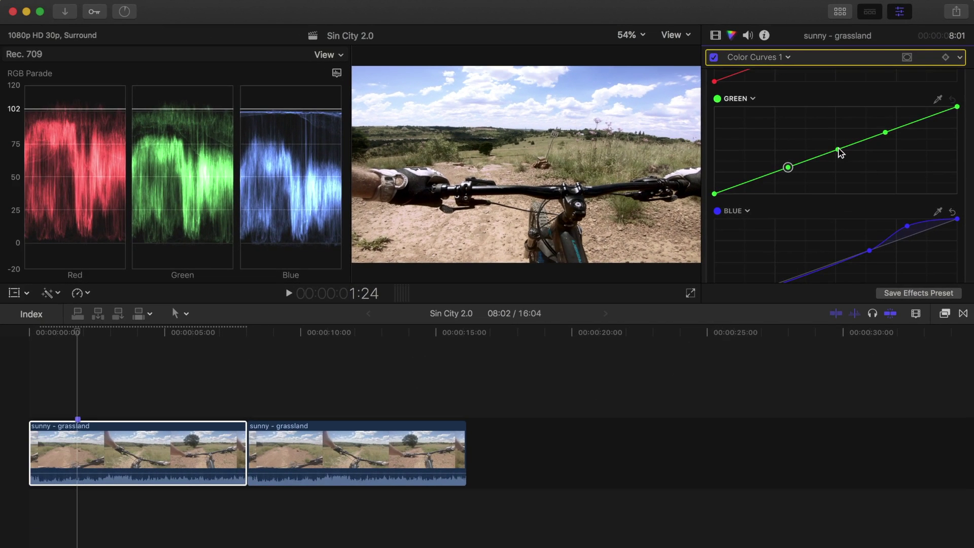
left_click(838, 149)
left_click_drag(838, 150, 837, 143)
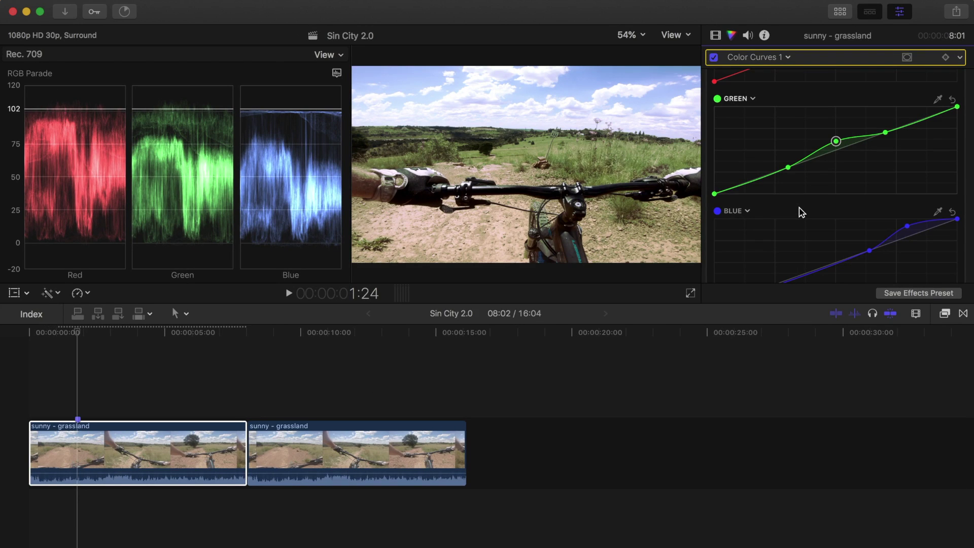
scroll(801, 212, "up", 5)
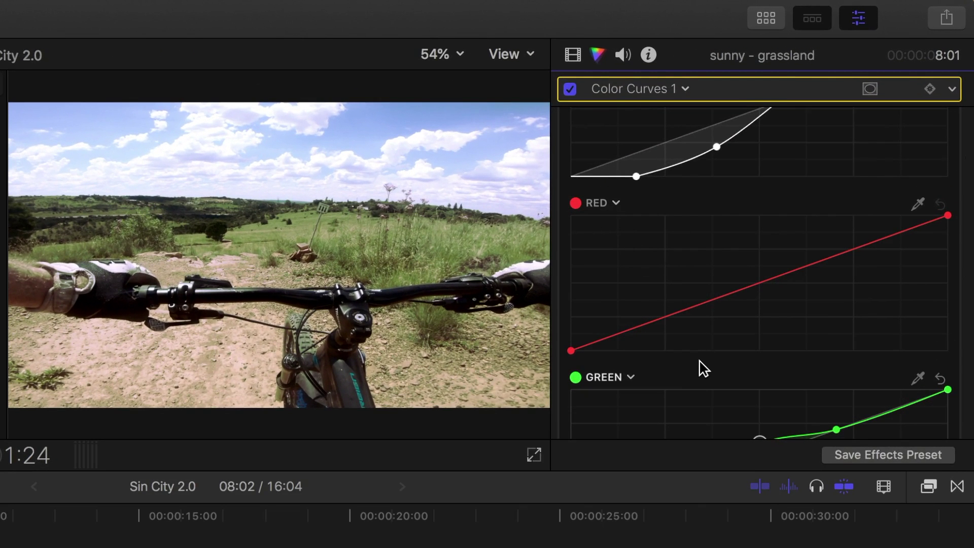
Retarget the Red curve by sampling the trail colour, turning it into an Orange curve
left_click(616, 203)
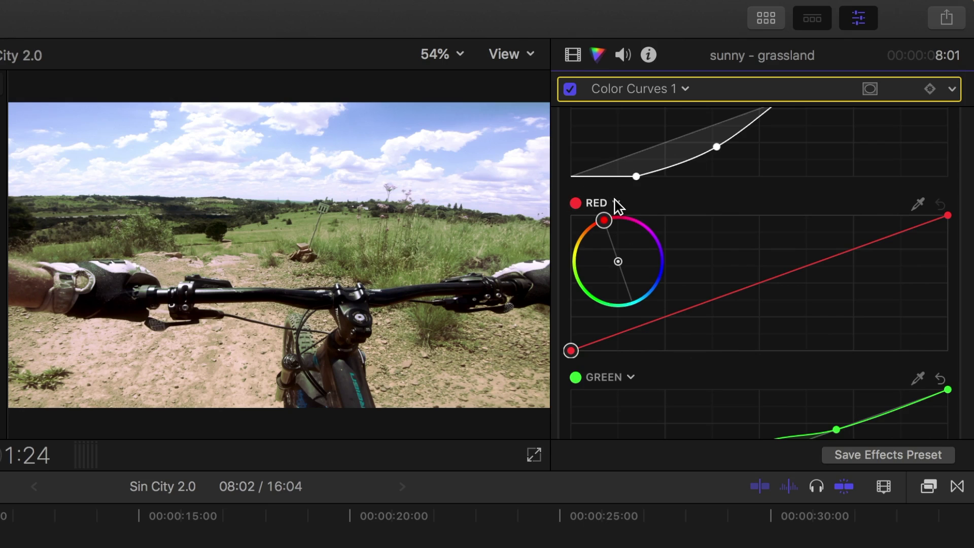
mouse_move(603, 220)
left_mouse_down()
mouse_move(647, 237)
mouse_move(666, 259)
mouse_move(657, 281)
mouse_move(584, 283)
mouse_move(581, 246)
mouse_move(610, 226)
left_mouse_up()
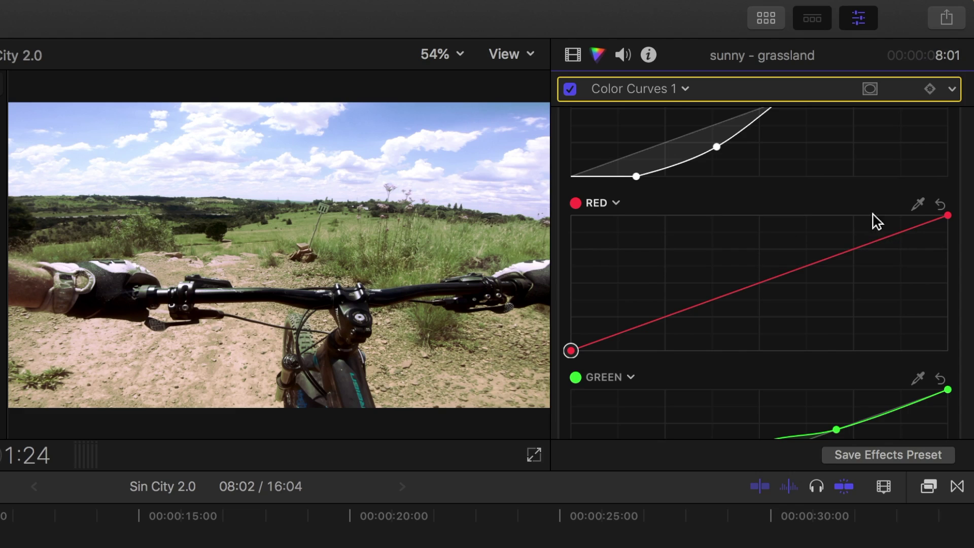
left_click(919, 204)
left_click(96, 339)
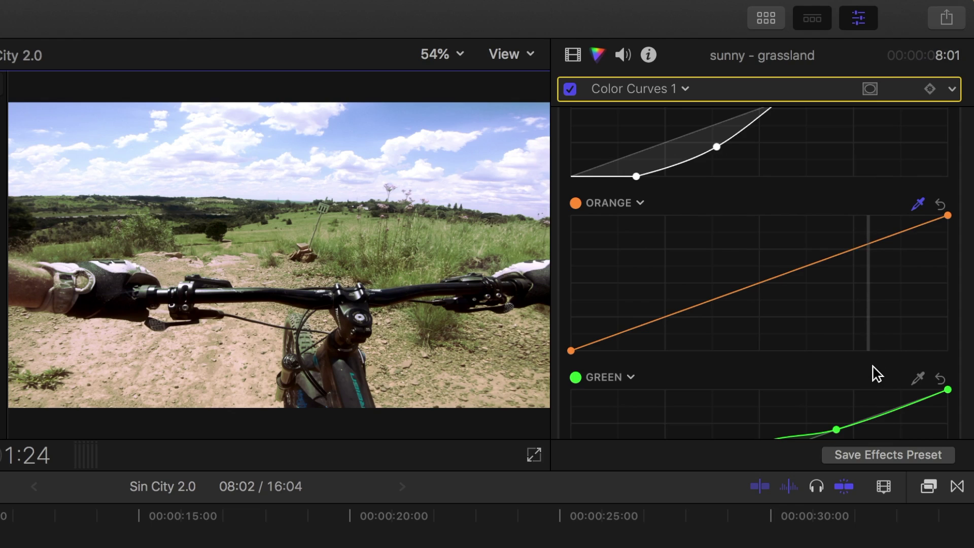
Anchor the Orange curve's lower part and slightly lift its upper point to warm the trail
left_click(865, 245)
left_click(761, 282)
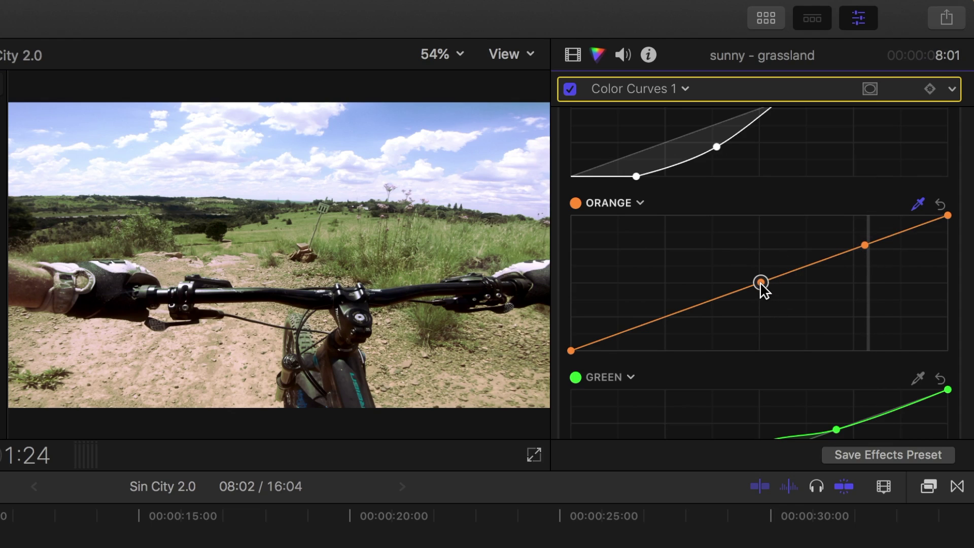
left_click(866, 245)
left_click_drag(866, 245, 864, 239)
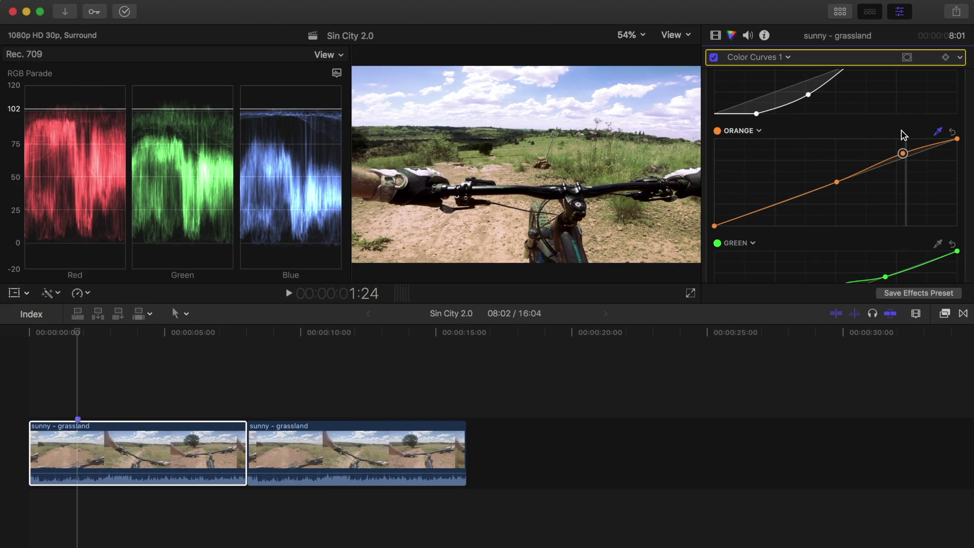
Add a Color Wheels 1 correction from the Color Curves 1 correction menu
left_click(788, 57)
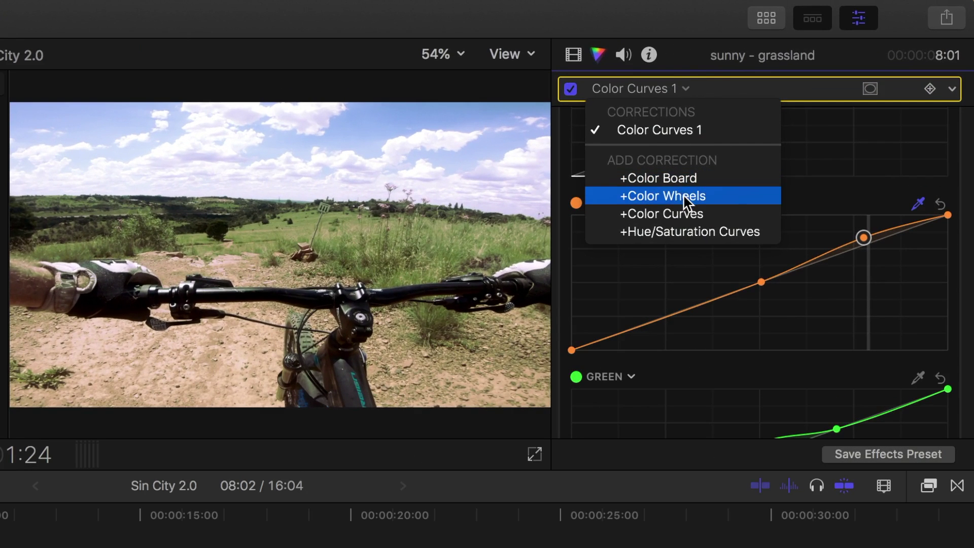
left_click(684, 197)
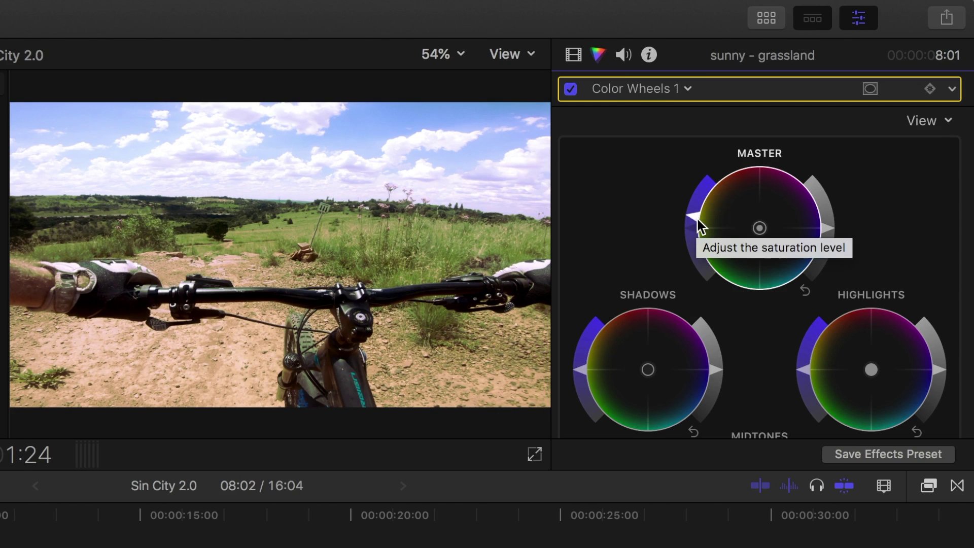
In the Video inspector, turn Effects off and back on to compare ungraded and graded clip
left_click(574, 54)
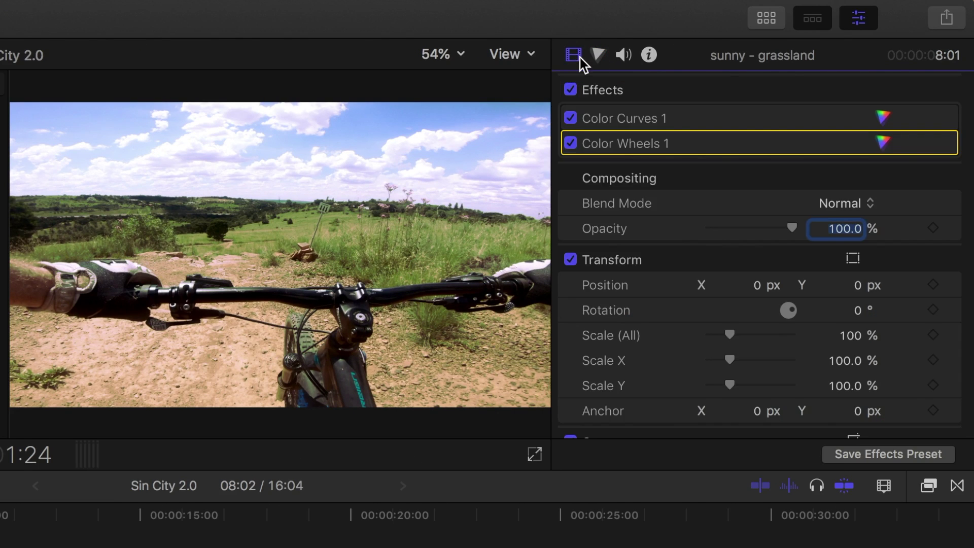
left_click(569, 90)
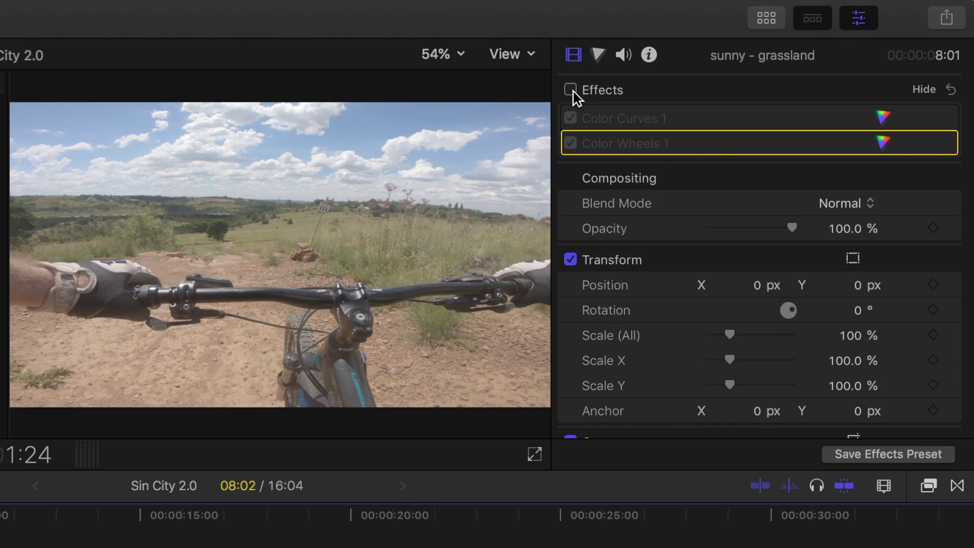
left_click(570, 90)
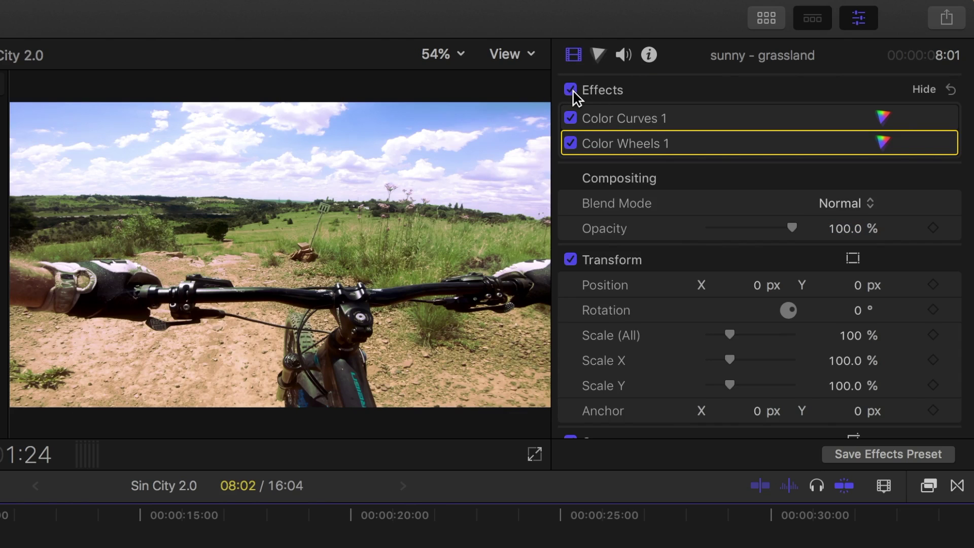